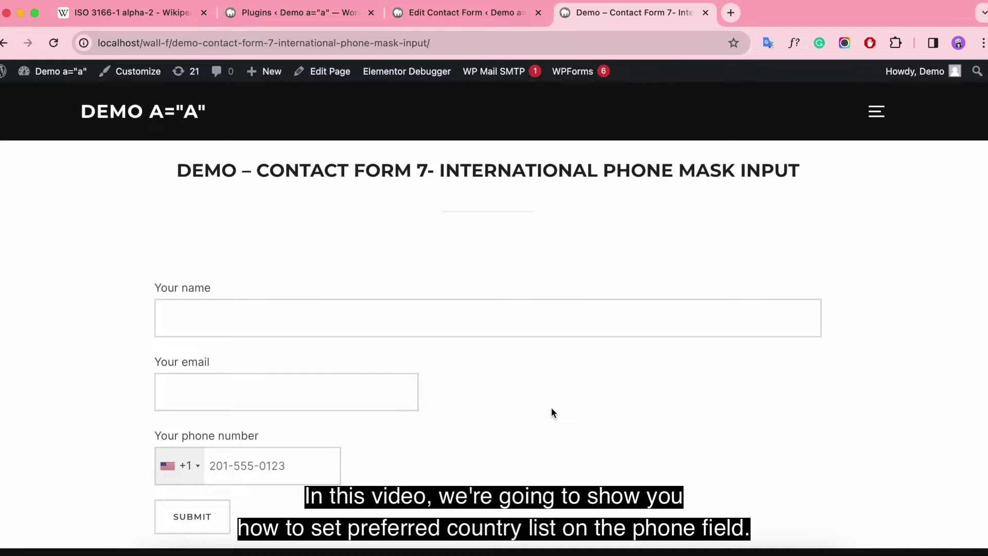
# Scroll through the existing phone field's country list and choose Bangladesh
pyautogui.click(192, 467)
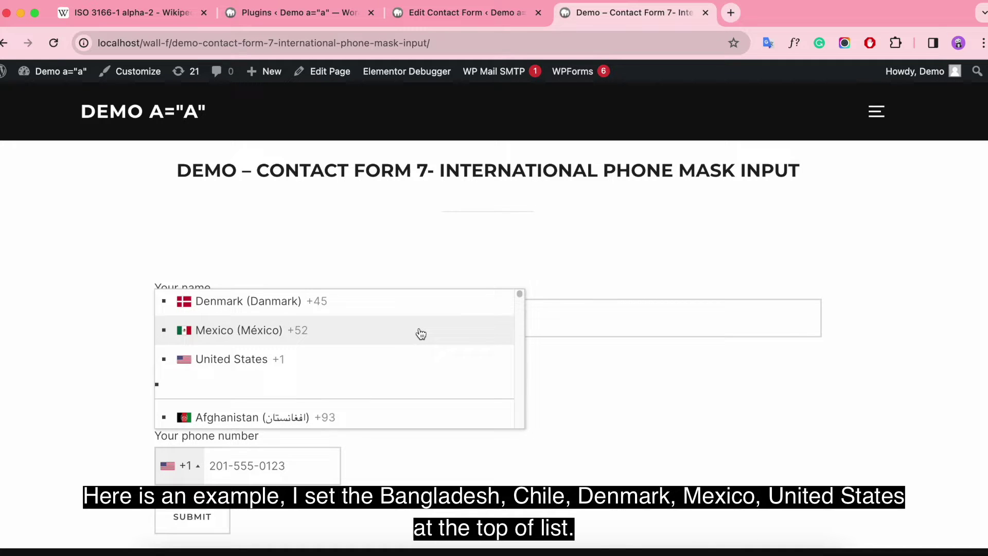
pyautogui.scroll(2, 421, 334)
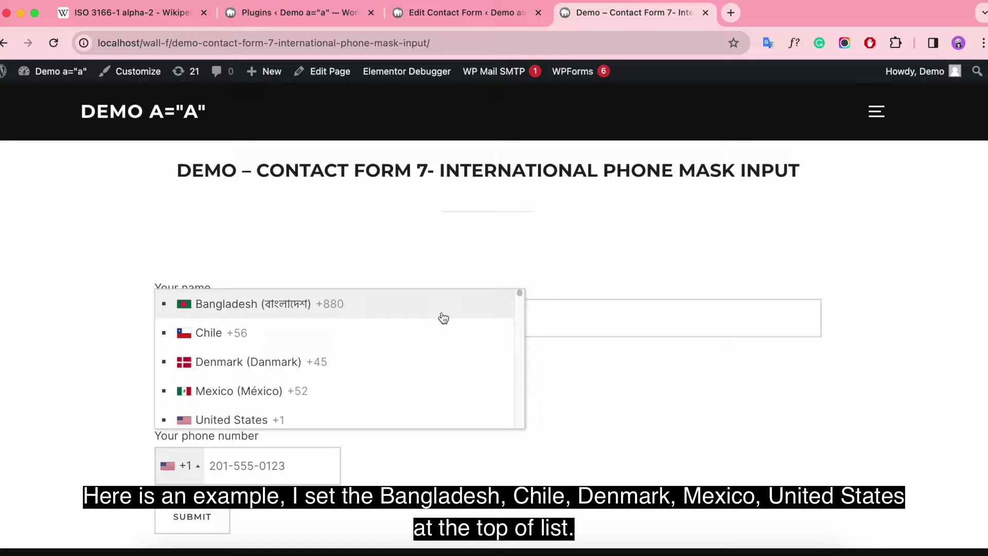
pyautogui.scroll(-3, 444, 320)
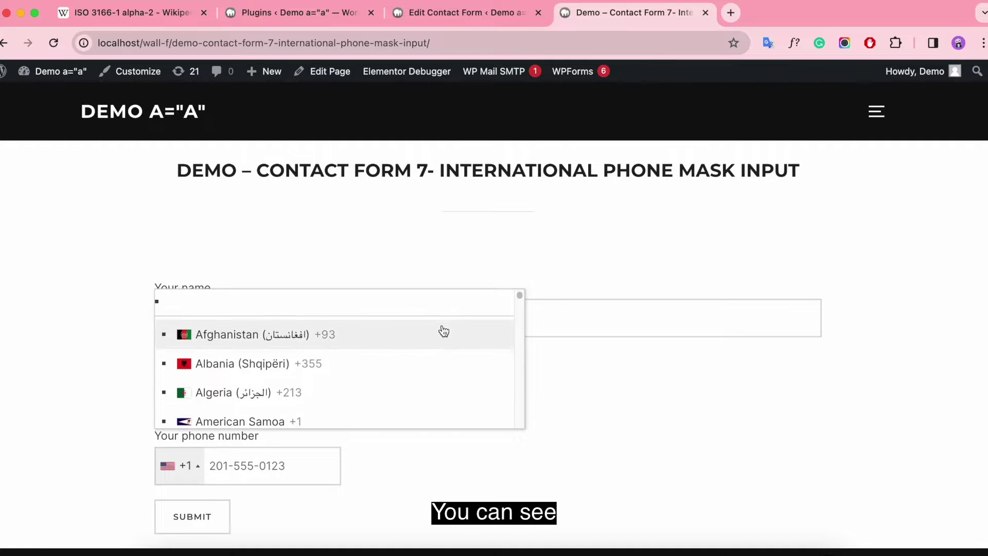
pyautogui.scroll(-15, 444, 331)
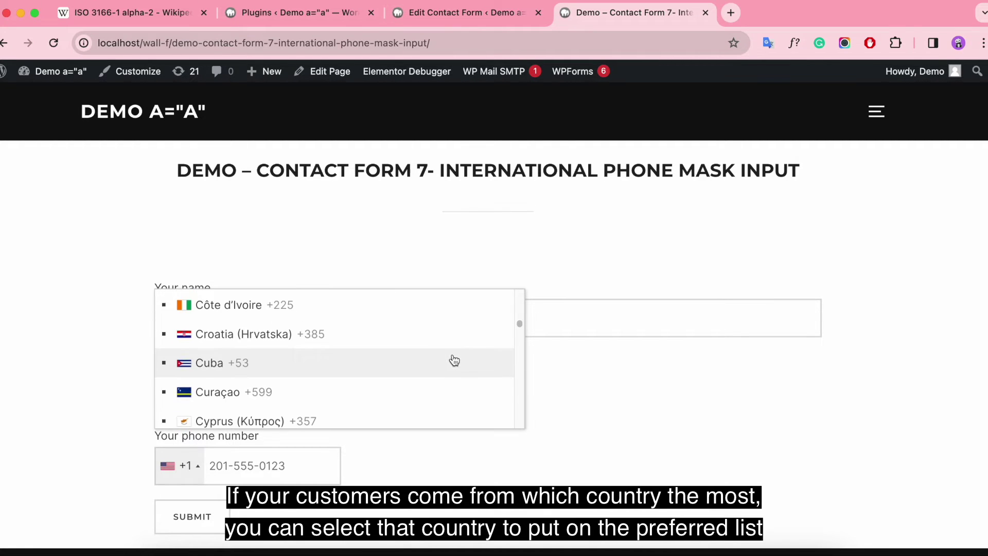
pyautogui.scroll(-4, 479, 356)
pyautogui.moveTo(521, 326); pyautogui.dragTo(526, 290)
pyautogui.click(426, 302)
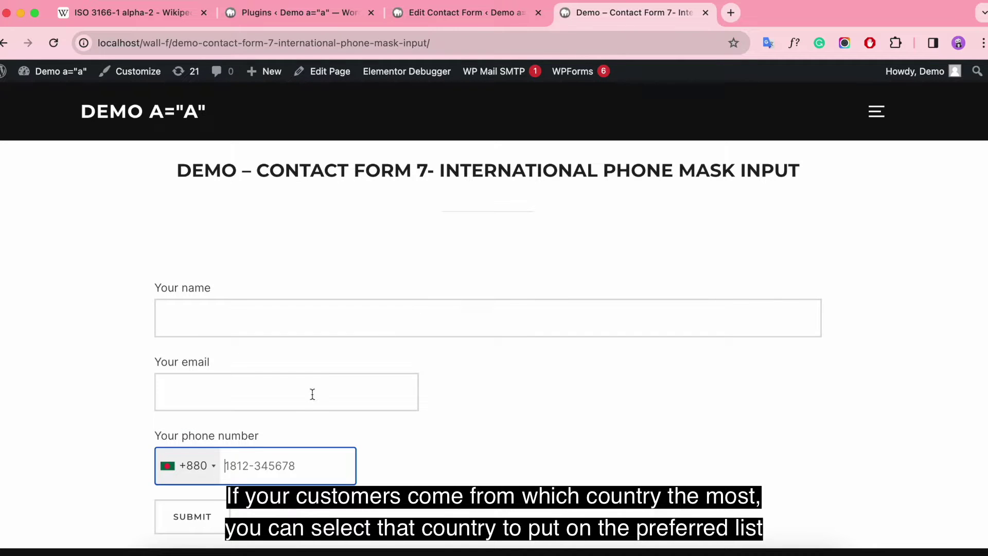
# Try Mexico, Chile and United States in the phone country list, then close it
pyautogui.click(211, 466)
pyautogui.click(245, 391)
pyautogui.click(213, 470)
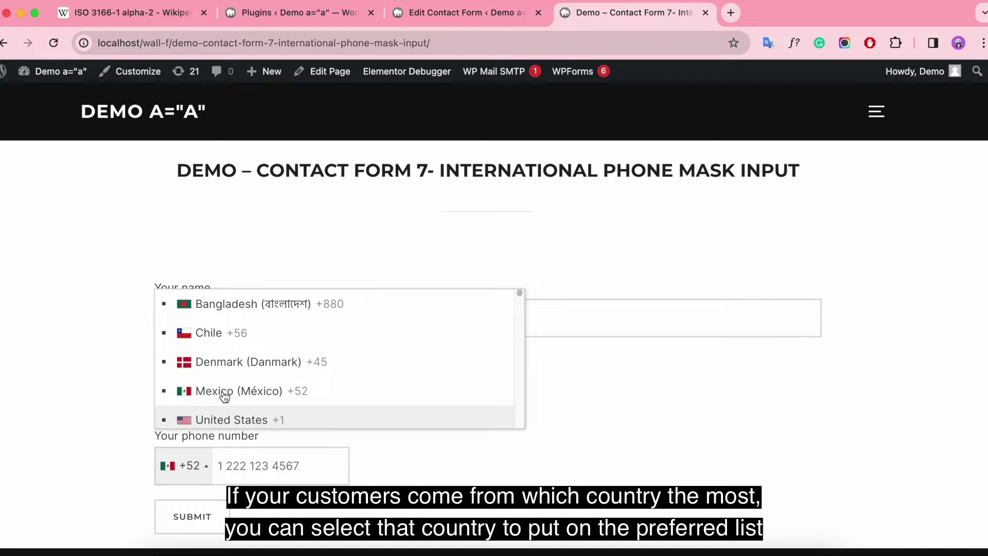
pyautogui.click(242, 335)
pyautogui.click(199, 468)
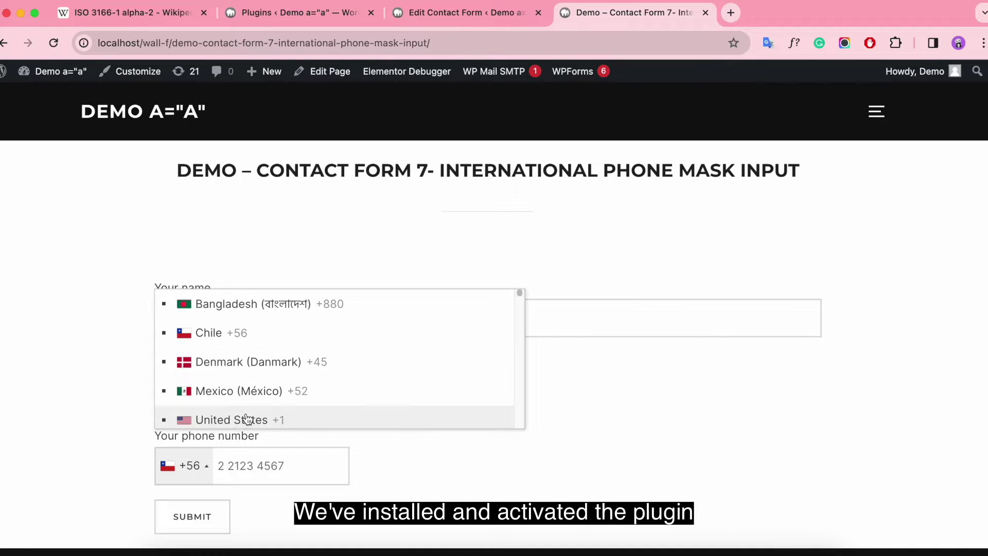
pyautogui.click(247, 419)
pyautogui.click(180, 476)
pyautogui.scroll(-10, 432, 374)
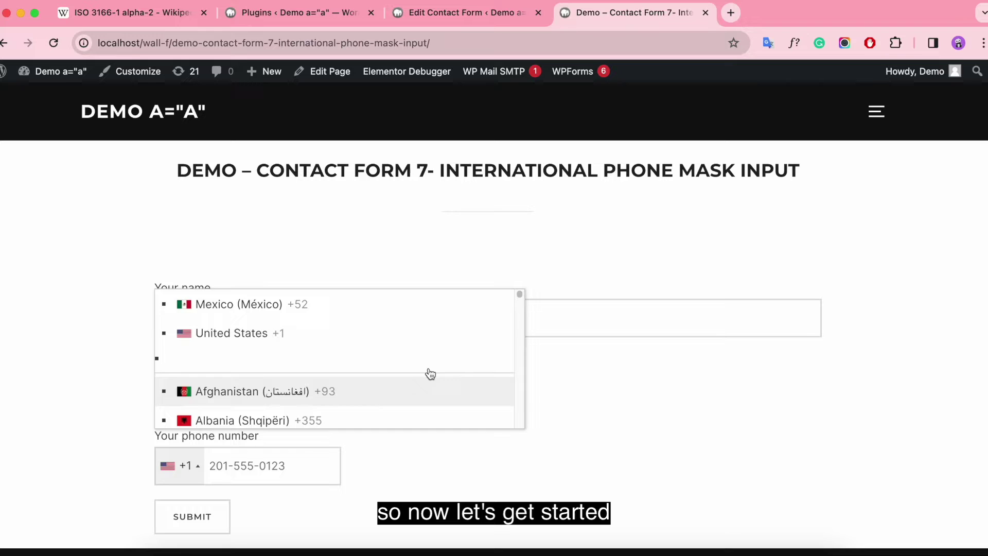
pyautogui.scroll(-10, 446, 381)
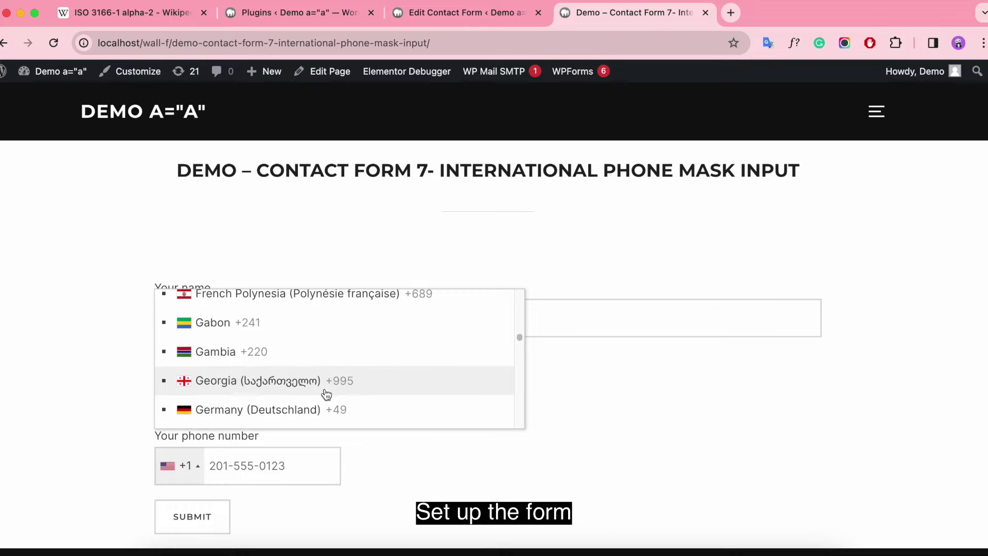
pyautogui.click(639, 390)
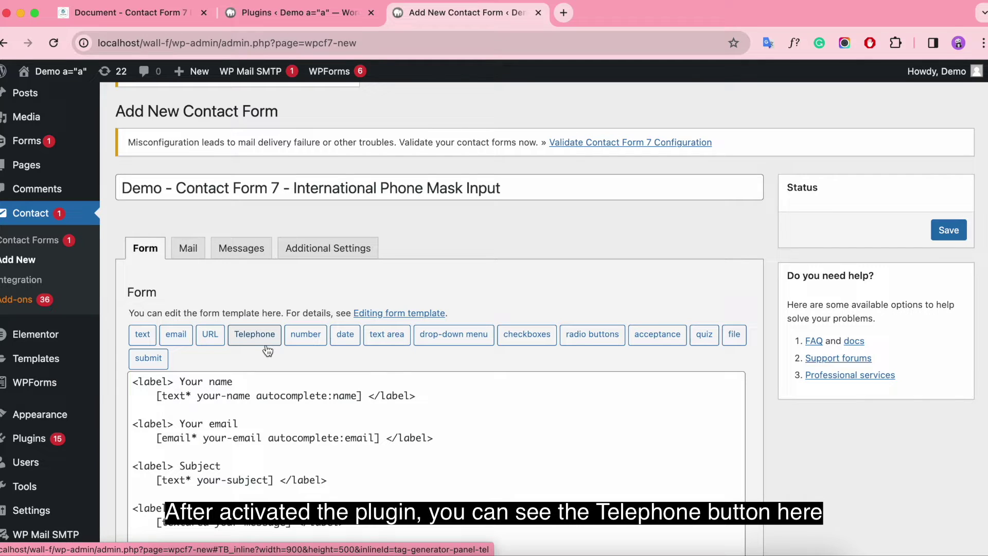
# Delete the Subject lines, trim the message label to 'Your phone number', and remove its textarea tag
pyautogui.click(466, 436)
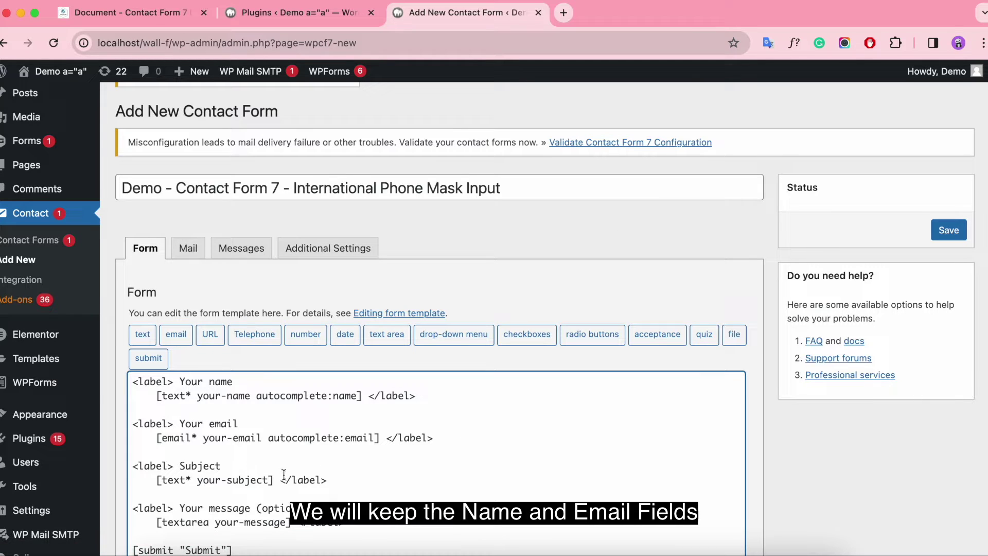
pyautogui.moveTo(332, 480); pyautogui.dragTo(146, 472)
pyautogui.press('BackSpace')
pyautogui.press('BackSpace')
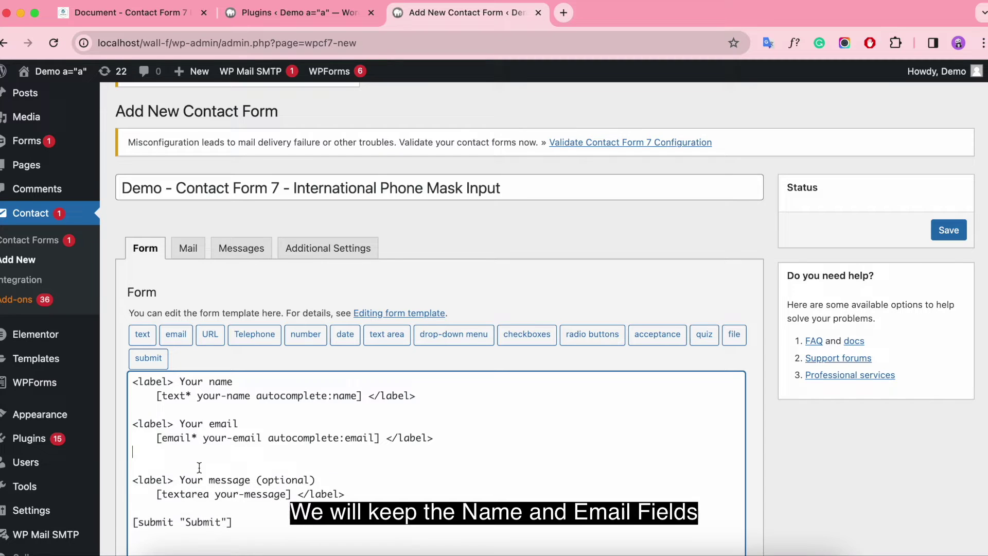
pyautogui.press('Delete')
pyautogui.moveTo(315, 466); pyautogui.dragTo(197, 466)
pyautogui.press('BackSpace')
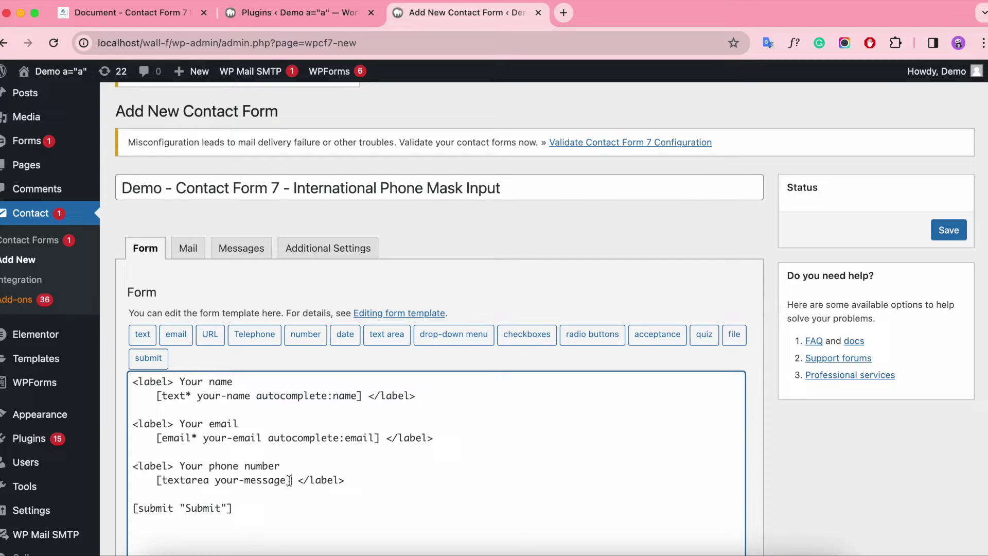
pyautogui.moveTo(291, 479); pyautogui.dragTo(156, 480)
pyautogui.press('BackSpace')
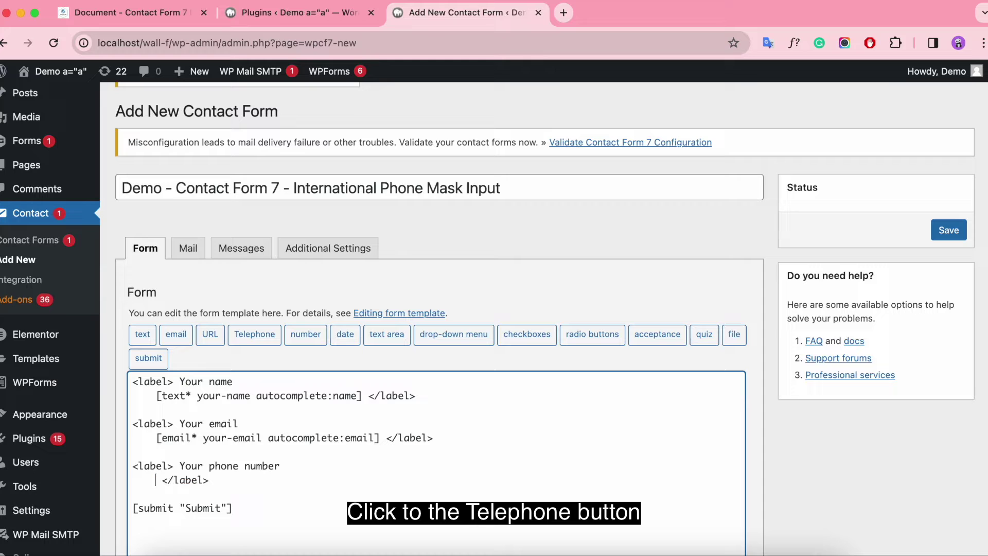
# Start a Telephone tag with Default Country 'us' and focus the Preferred Countries box
pyautogui.click(265, 340)
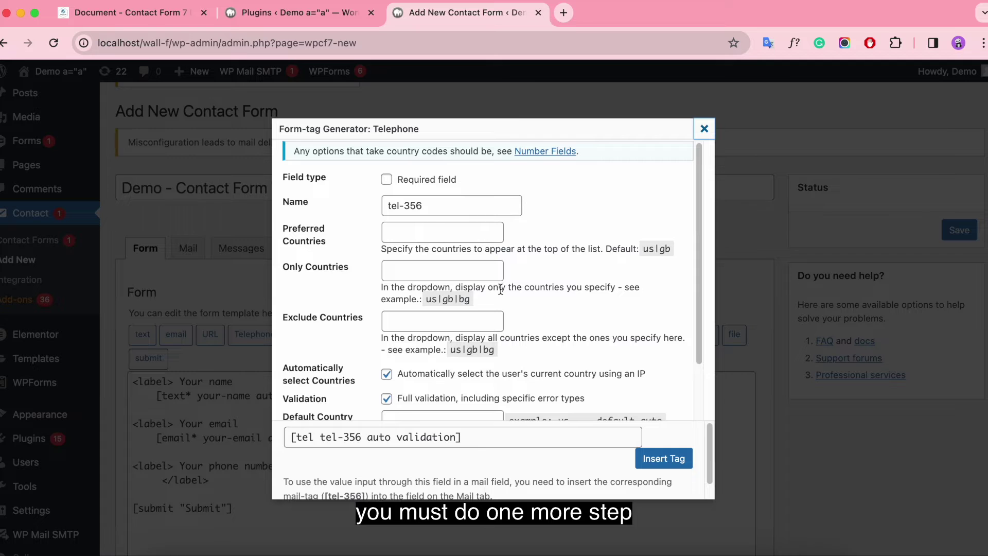
pyautogui.write('us')
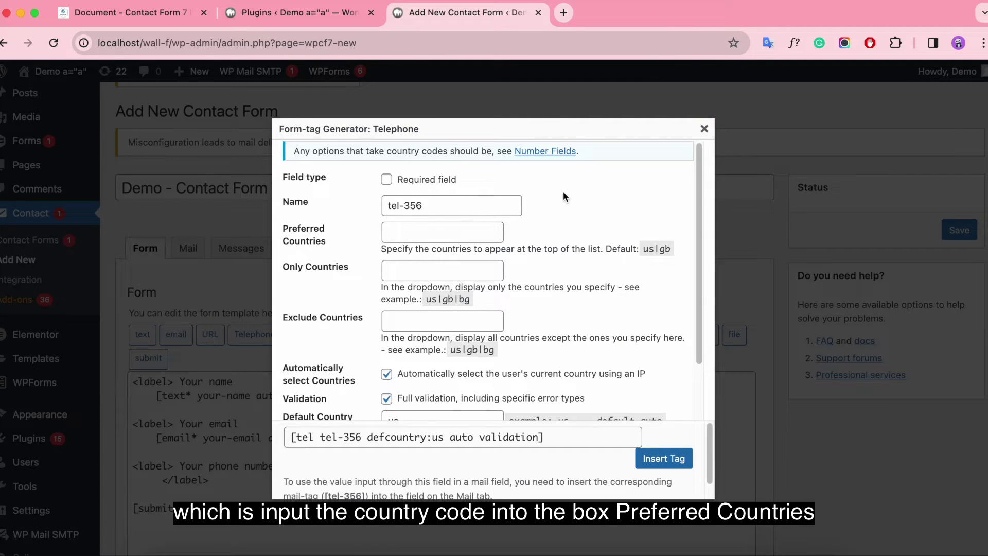
pyautogui.click(447, 228)
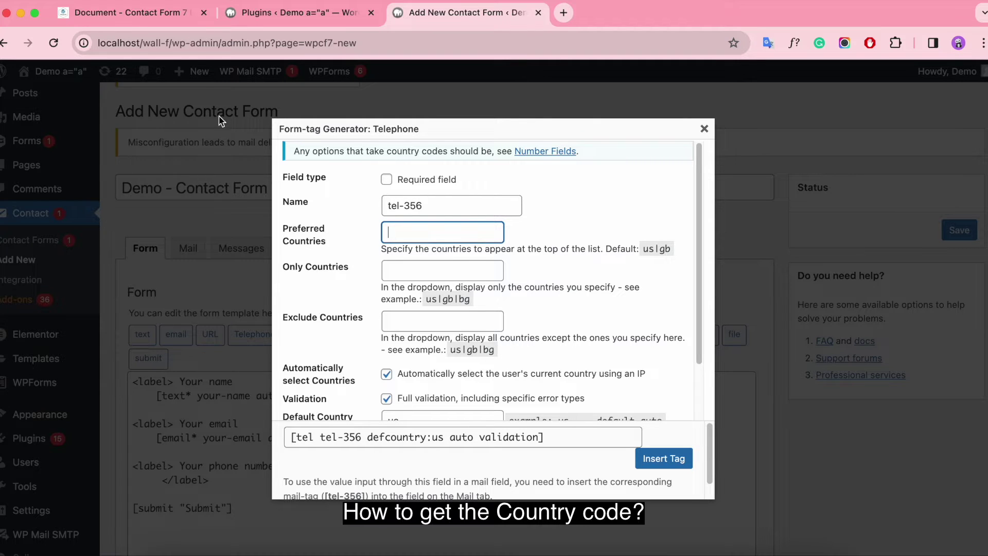
# From the Super Add-ons docs, follow the link to Wikipedia's ISO 3166-1 alpha-2 code table
pyautogui.click(142, 14)
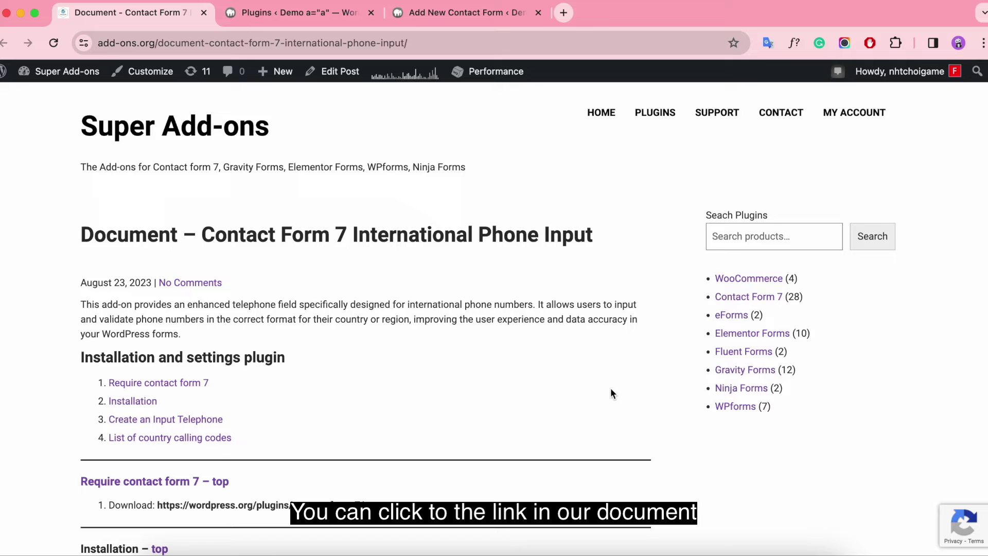
pyautogui.scroll(-10, 610, 390)
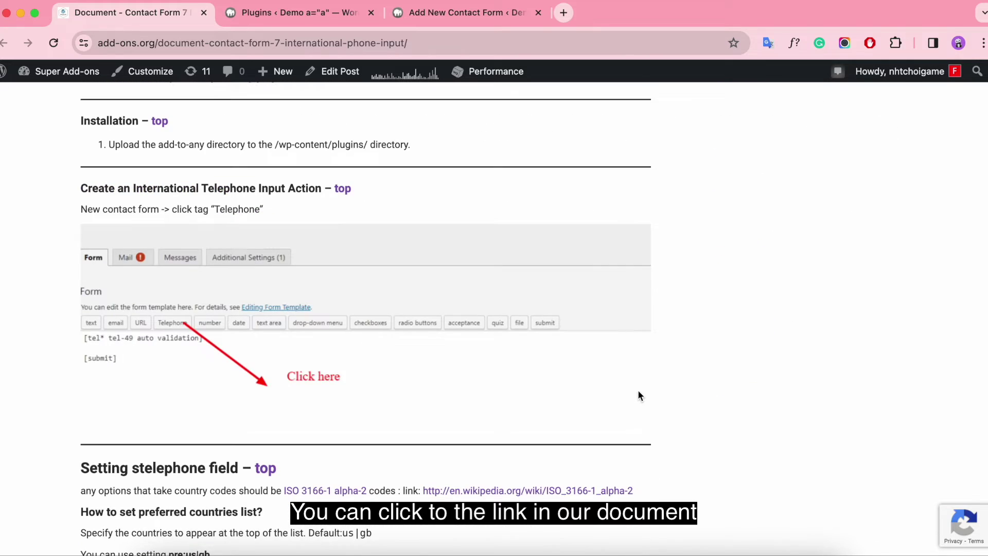
pyautogui.scroll(-2, 639, 392)
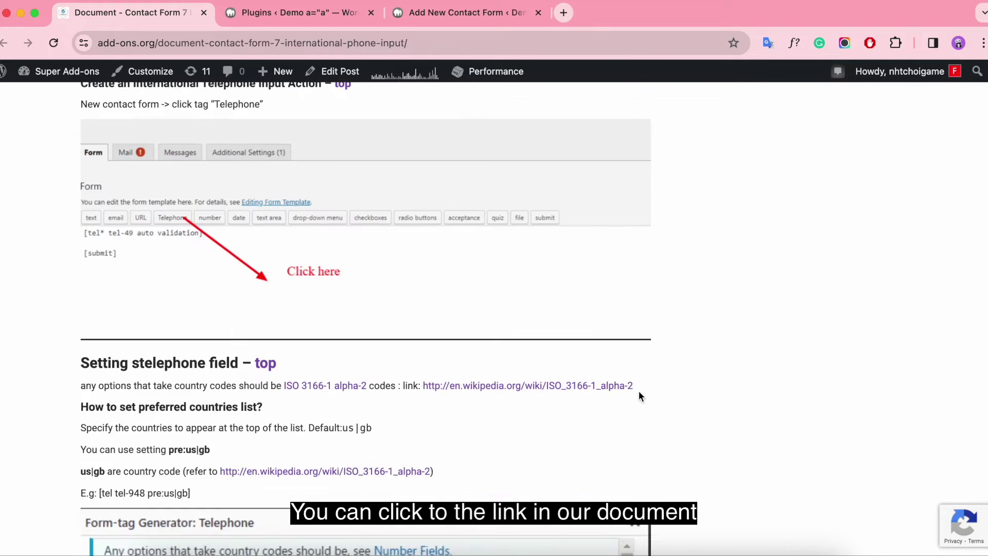
pyautogui.click(560, 387)
pyautogui.scroll(-20, 631, 388)
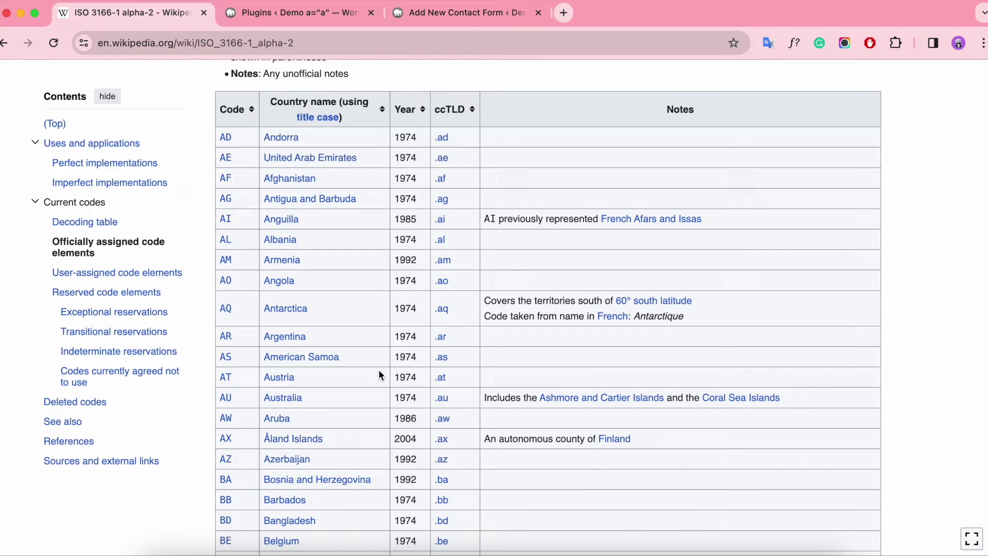
# Look up Chile and Denmark codes and append 'cl|' and 'dk|' to Preferred Countries
pyautogui.scroll(-6, 379, 375)
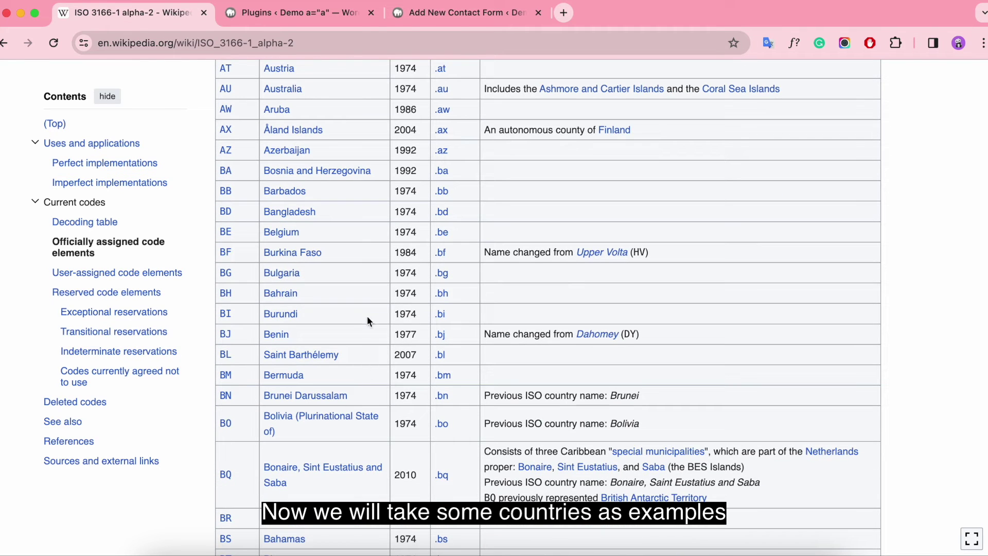
pyautogui.click(492, 21)
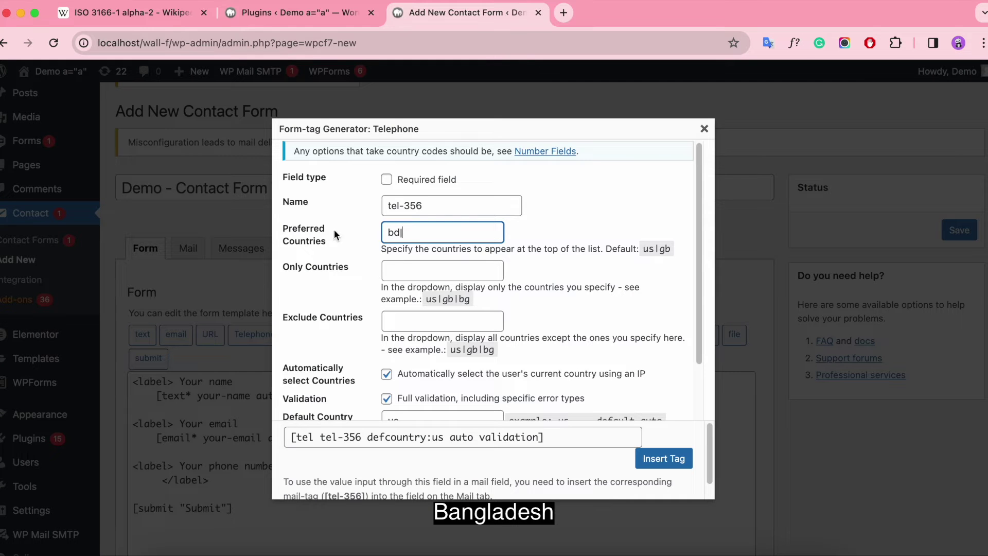
pyautogui.click(153, 22)
pyautogui.scroll(-12, 364, 268)
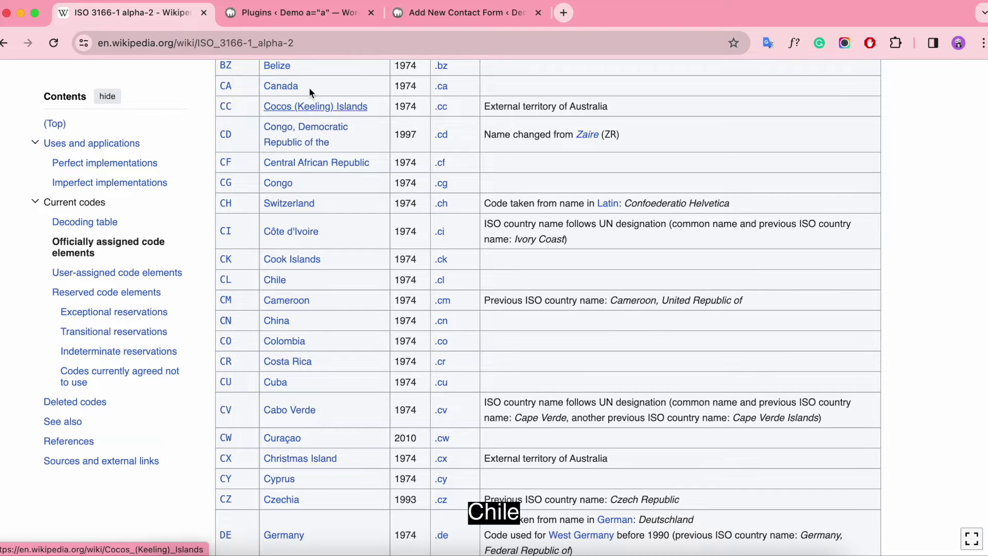
pyautogui.click(460, 12)
pyautogui.write('cl|')
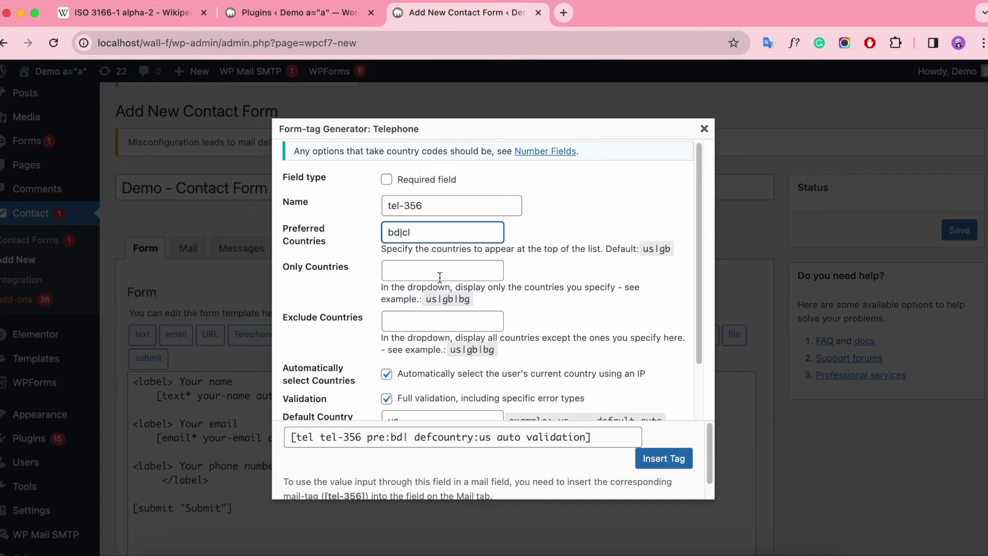
pyautogui.click(165, 15)
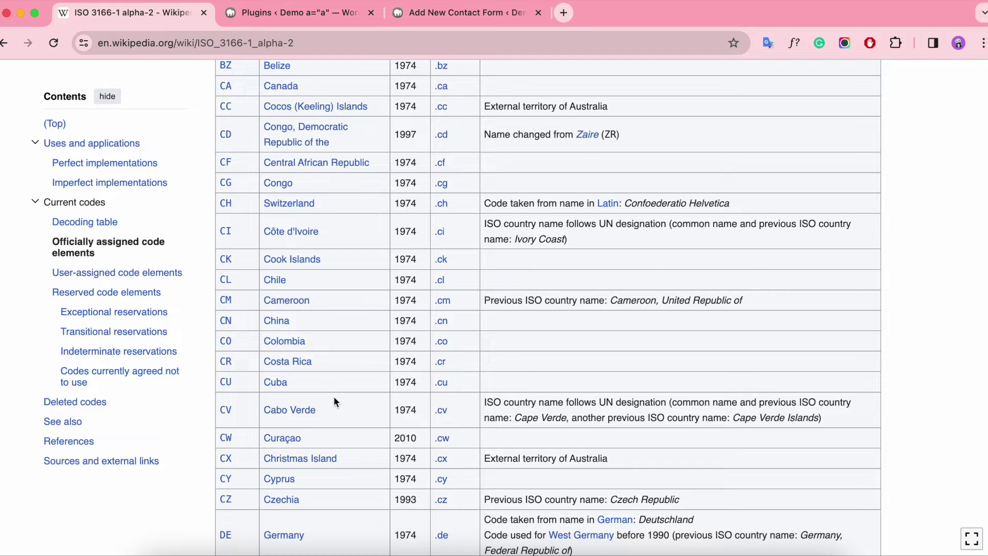
pyautogui.scroll(-3, 334, 397)
pyautogui.scroll(-3, 335, 404)
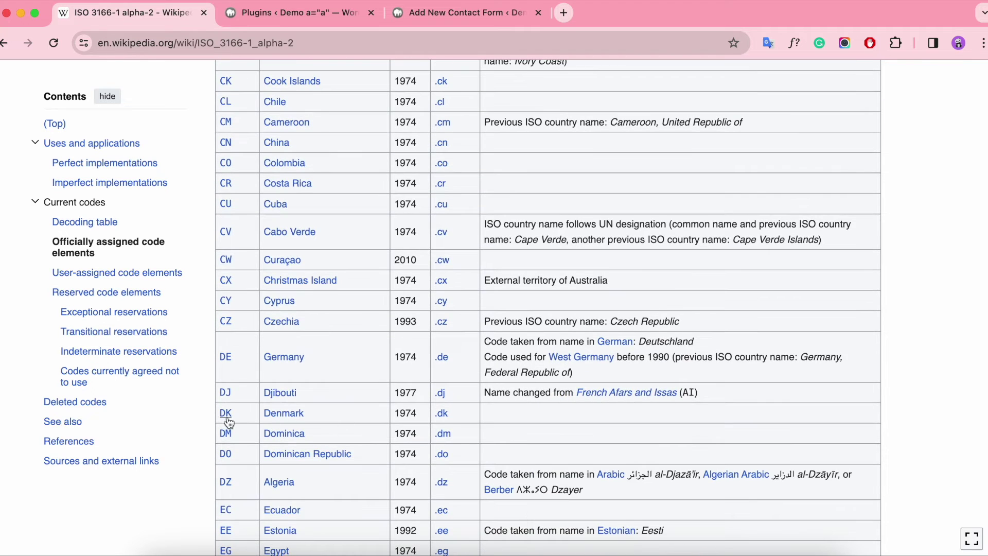
pyautogui.click(464, 12)
pyautogui.write('dk|')
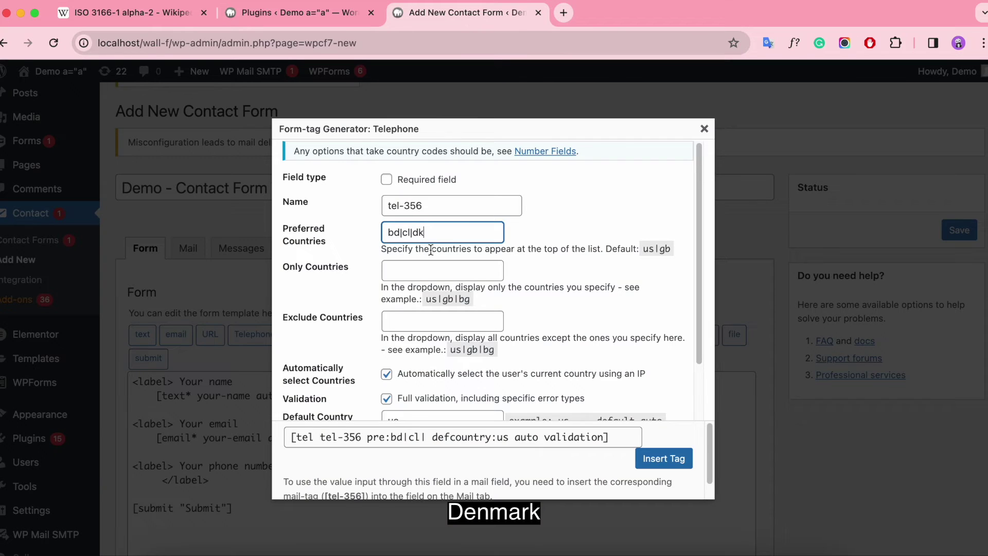
# Look up Mexico and United States codes and append 'mx' and 'us' to Preferred Countries
pyautogui.click(129, 12)
pyautogui.scroll(-8, 329, 399)
pyautogui.scroll(-15, 339, 407)
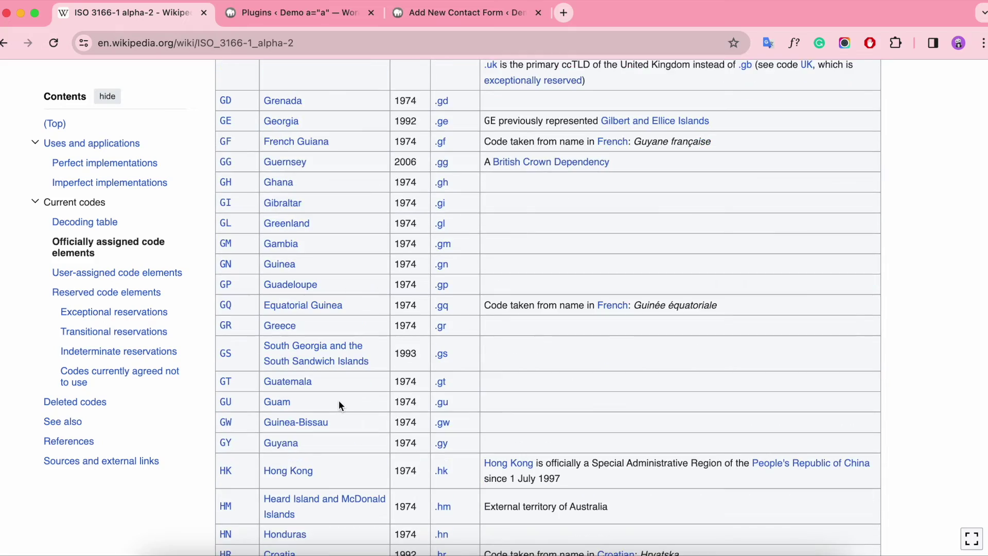
pyautogui.scroll(-8, 339, 404)
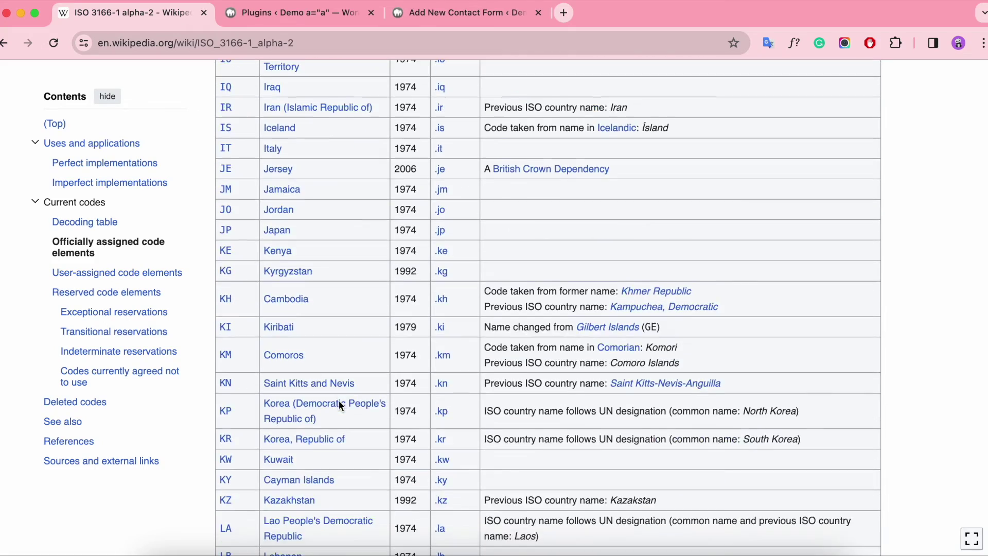
pyautogui.scroll(-10, 339, 405)
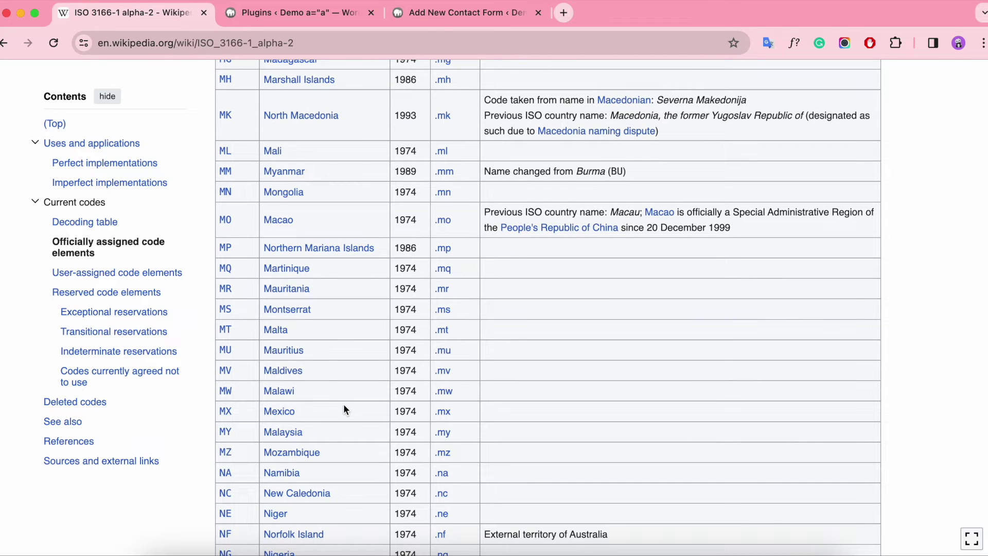
pyautogui.click(444, 11)
pyautogui.write('|mx')
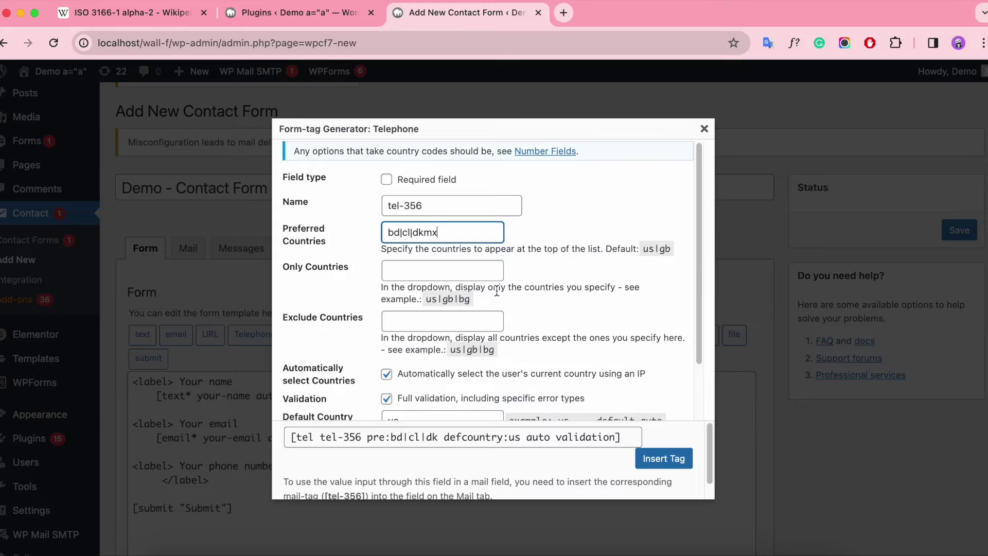
pyautogui.click(103, 13)
pyautogui.scroll(-15, 355, 396)
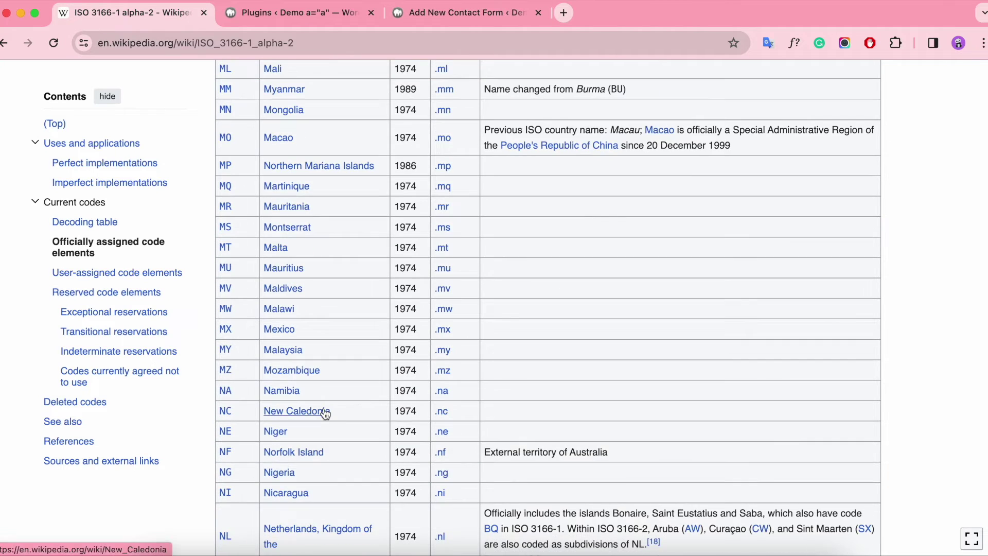
pyautogui.scroll(-20, 398, 407)
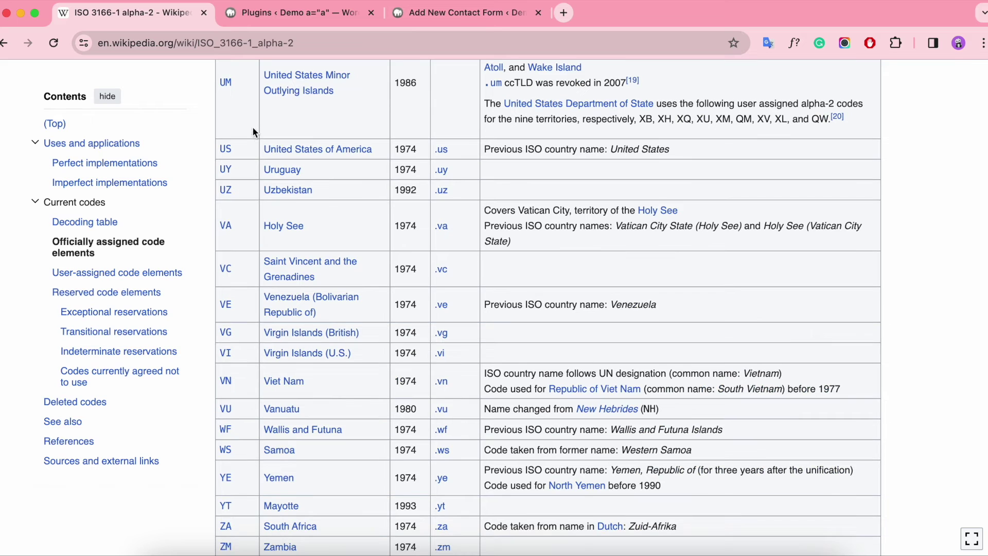
pyautogui.click(453, 13)
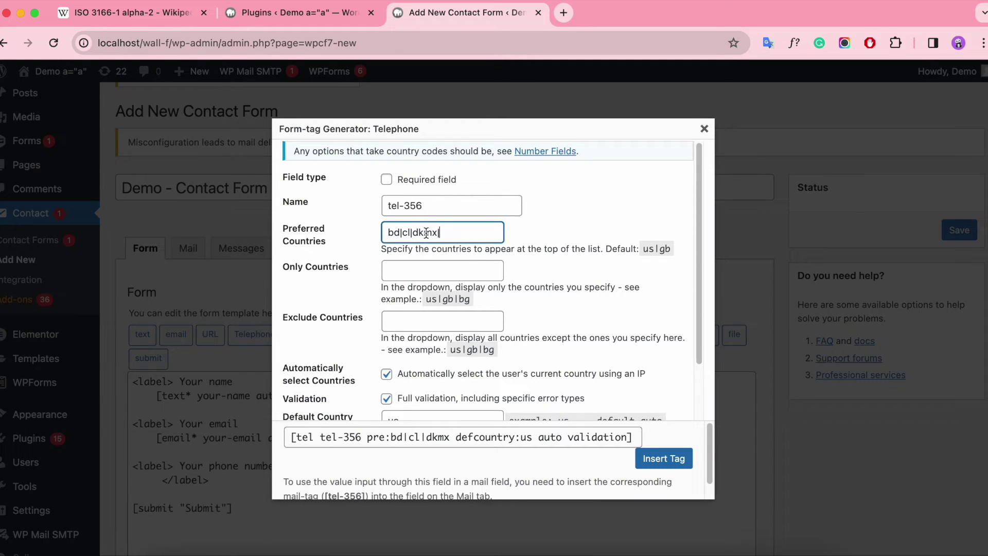
pyautogui.write('|uss')
pyautogui.write('|')
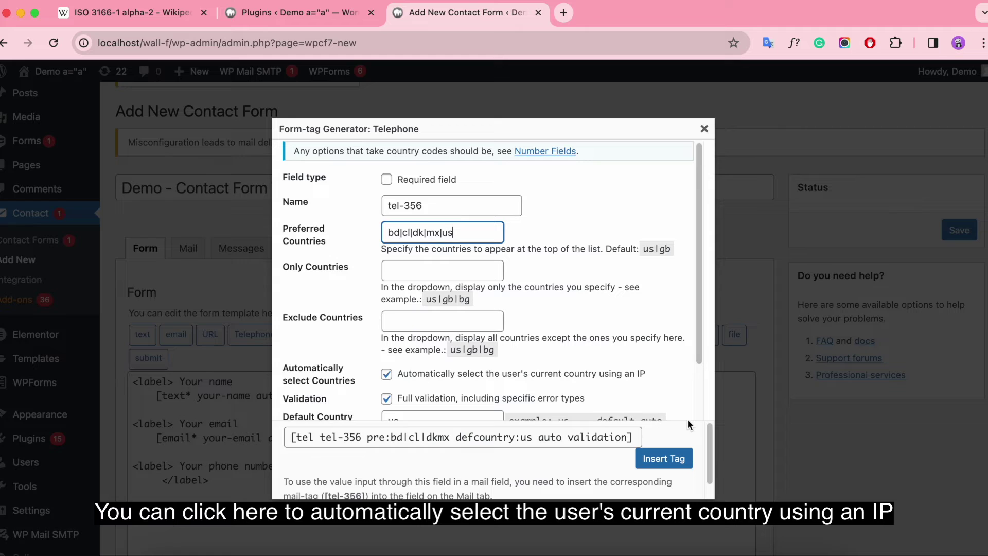
# Keep automatic country selection on, insert the tel tag into the template, and save the form
pyautogui.click(518, 382)
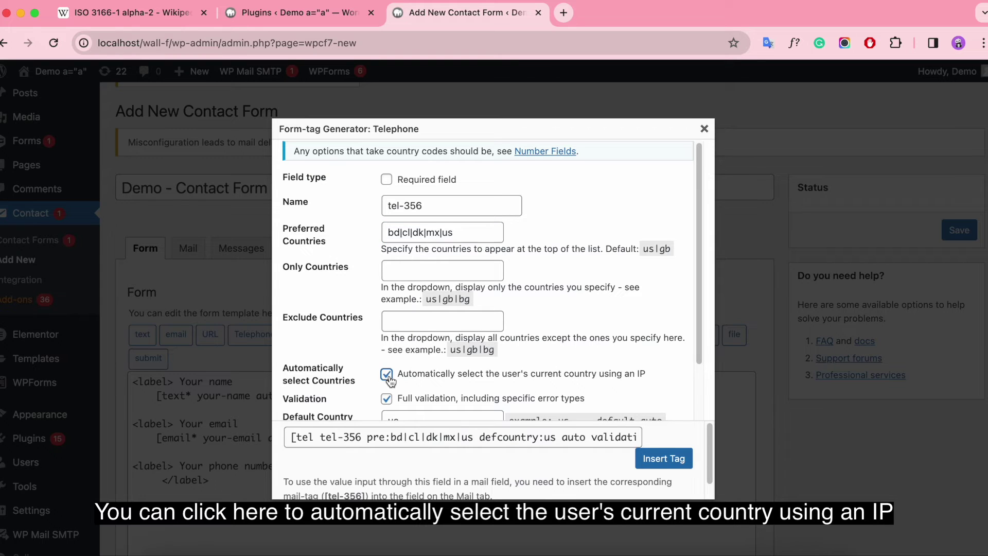
pyautogui.click(451, 383)
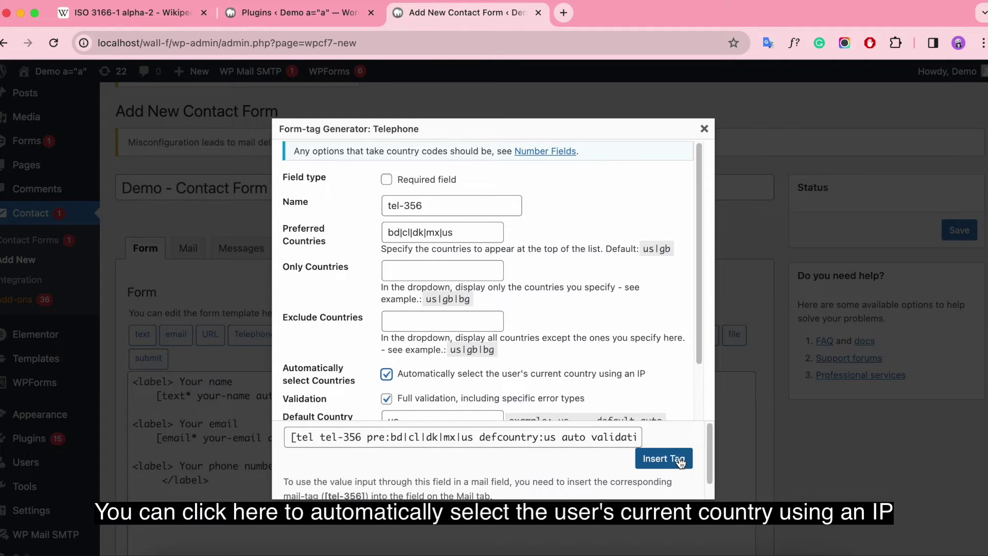
pyautogui.click(664, 458)
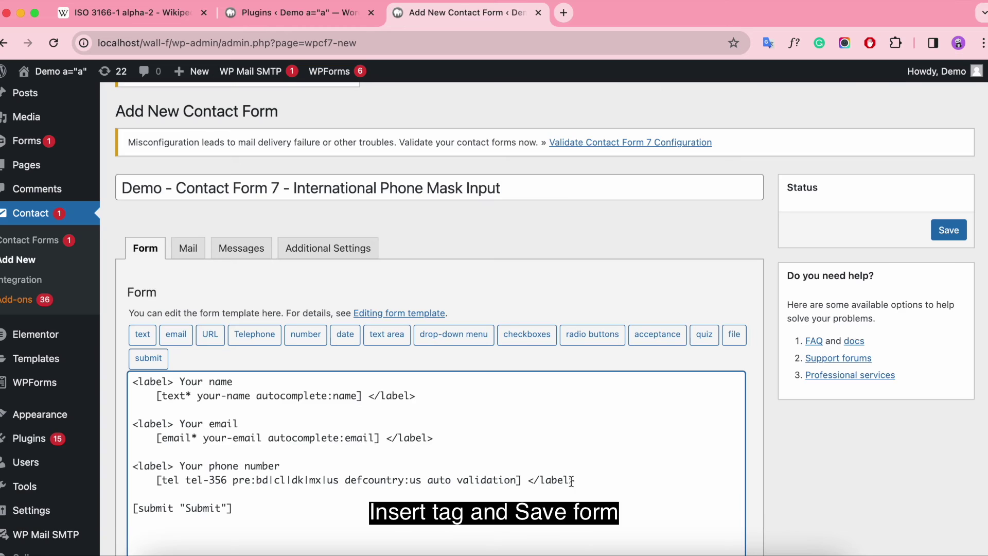
pyautogui.click(952, 232)
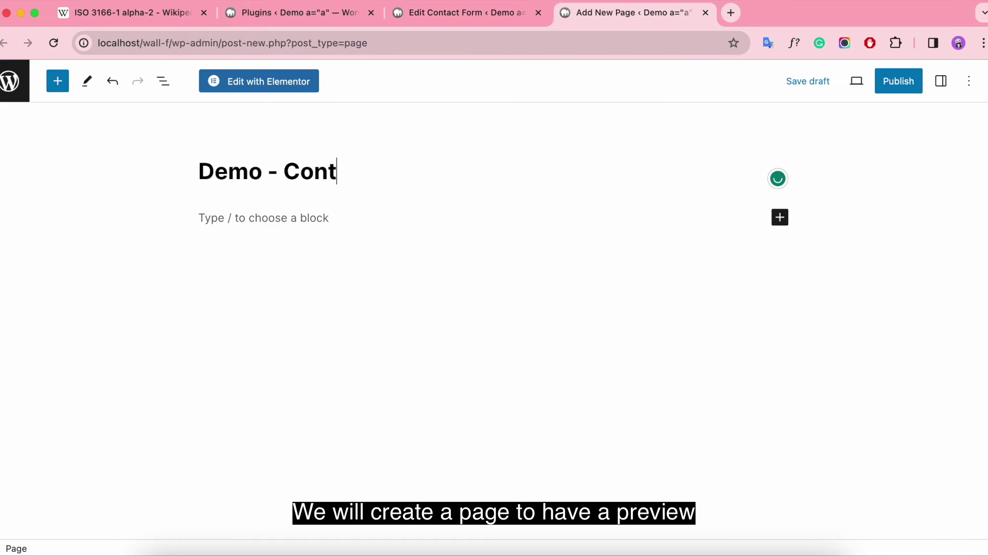
# Title the new page 'Demo - Contact Form 7- International Phone Mask Input'
pyautogui.write('act Form 7- Inter')
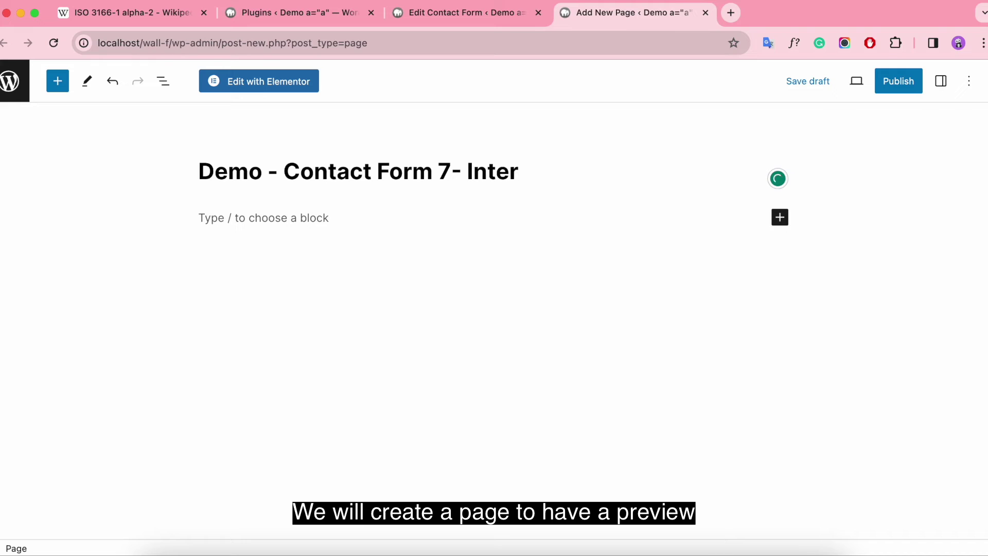
pyautogui.write('national Phone Mask Input')
pyautogui.press('Return')
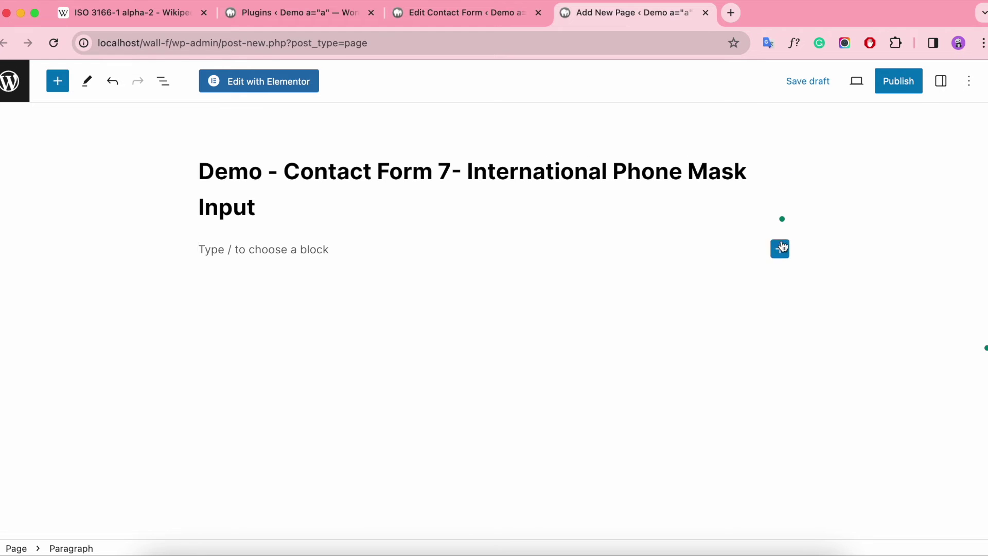
# Embed the International Phone Mask Input form via a Contact Form 7 block, publish, and view the page
pyautogui.click(781, 249)
pyautogui.click(635, 340)
pyautogui.click(885, 307)
pyautogui.click(287, 322)
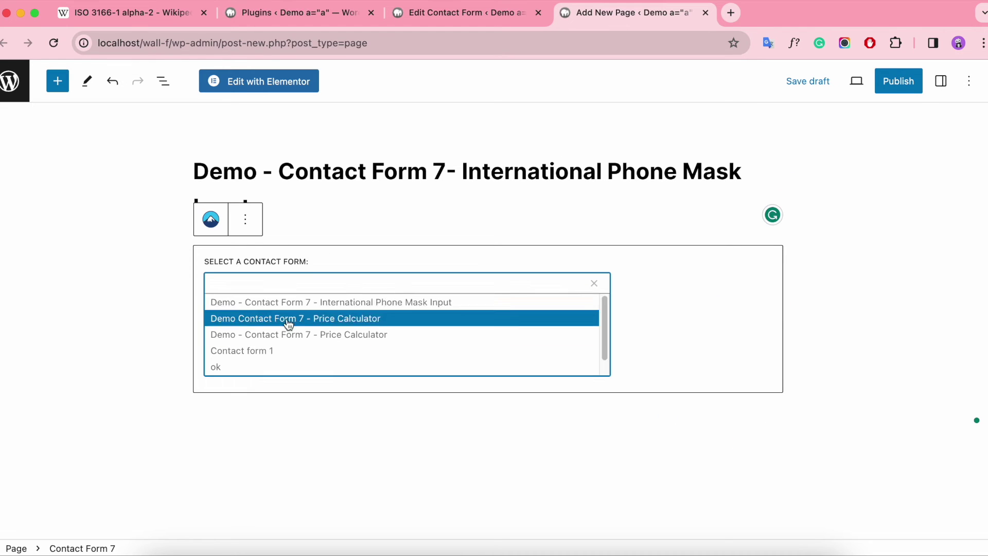
pyautogui.click(538, 304)
pyautogui.click(899, 82)
pyautogui.click(873, 85)
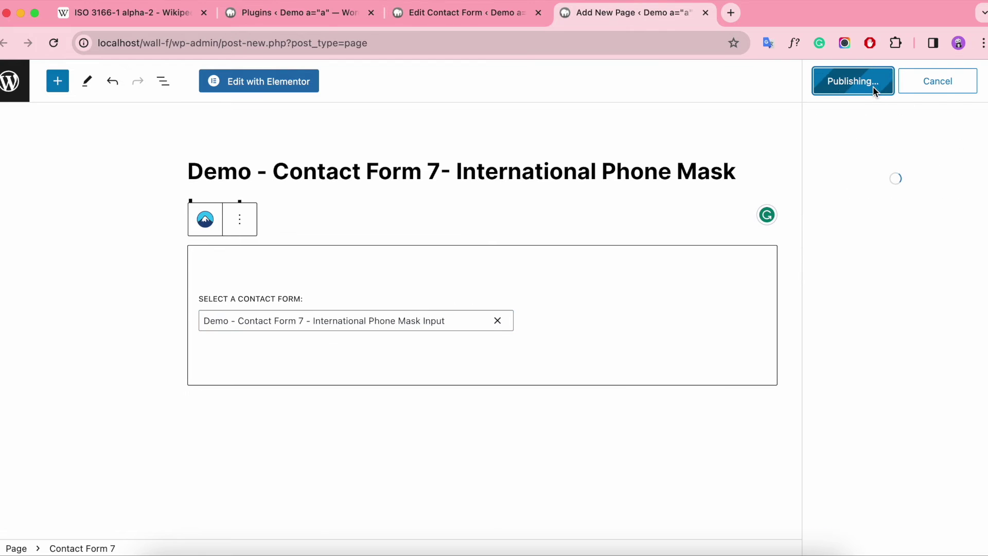
pyautogui.click(143, 515)
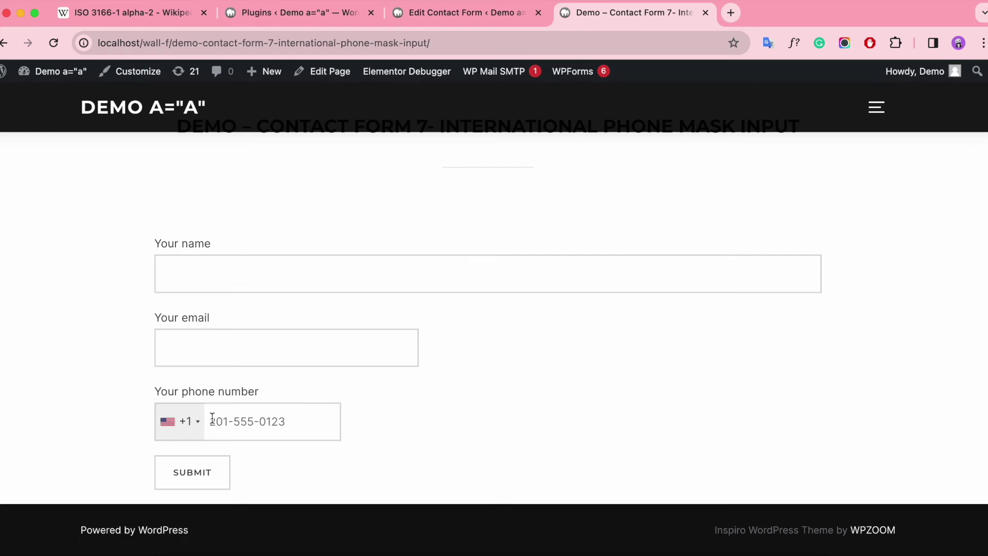
# Scroll the phone country list to confirm the five preferred countries appear at the top
pyautogui.click(188, 423)
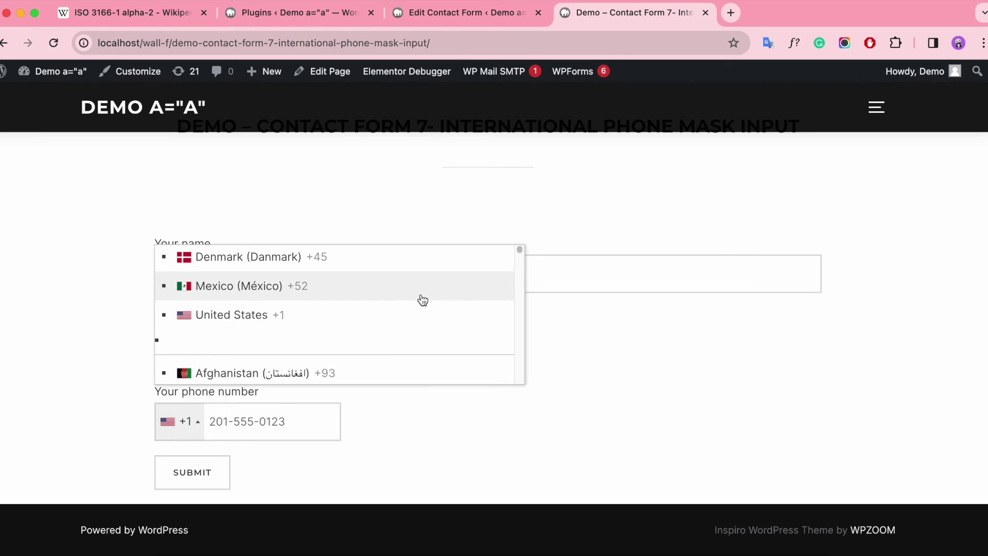
pyautogui.scroll(5, 419, 298)
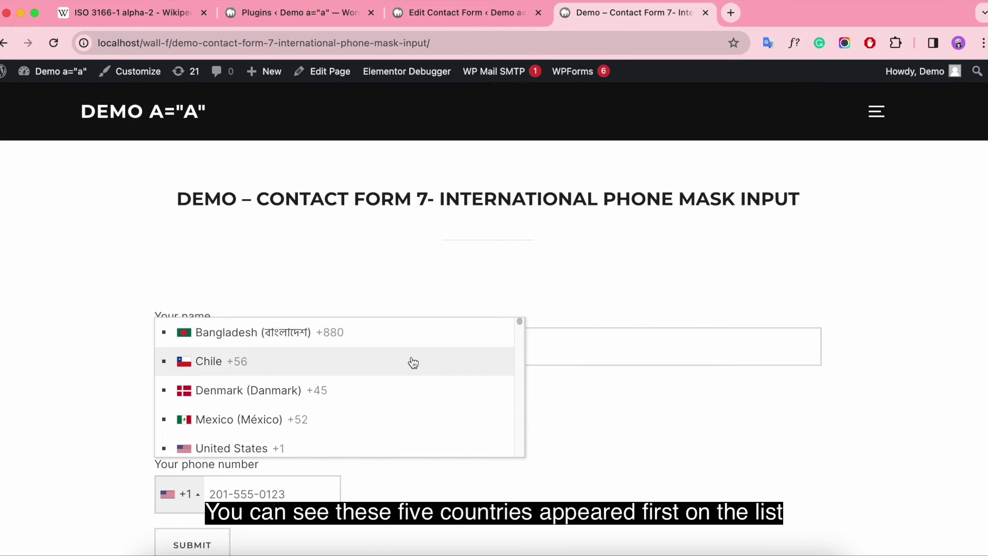
pyautogui.scroll(-2, 406, 413)
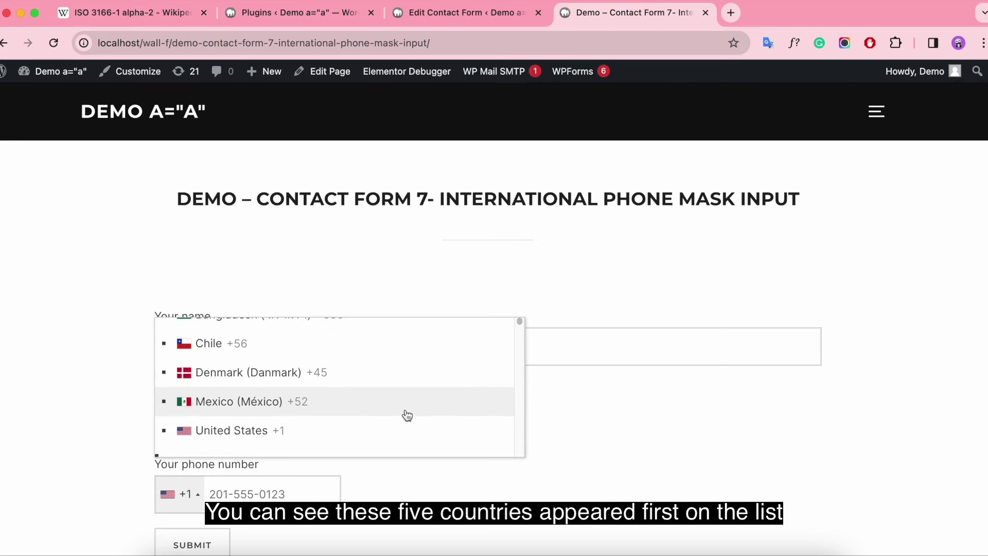
pyautogui.scroll(2, 414, 412)
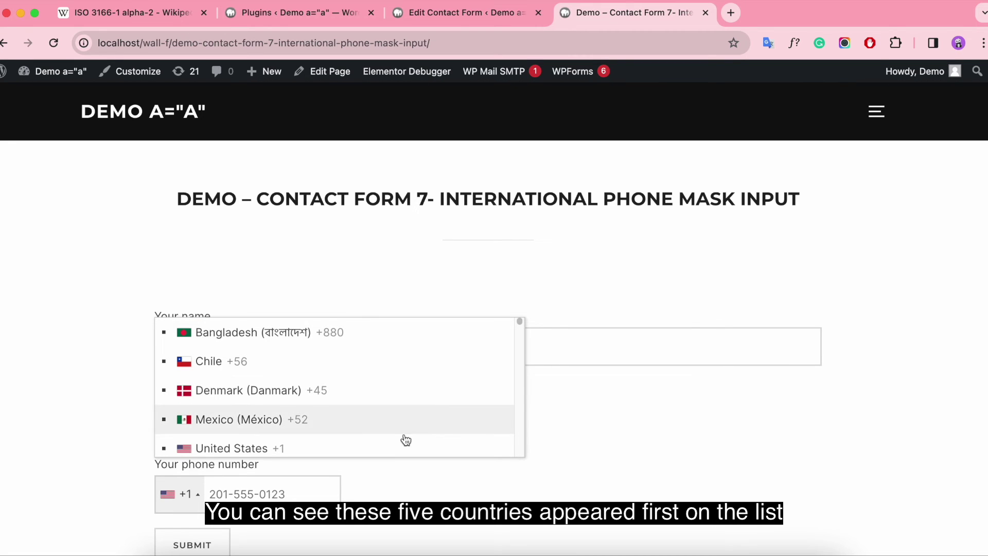
pyautogui.scroll(-3, 404, 435)
pyautogui.scroll(-20, 409, 432)
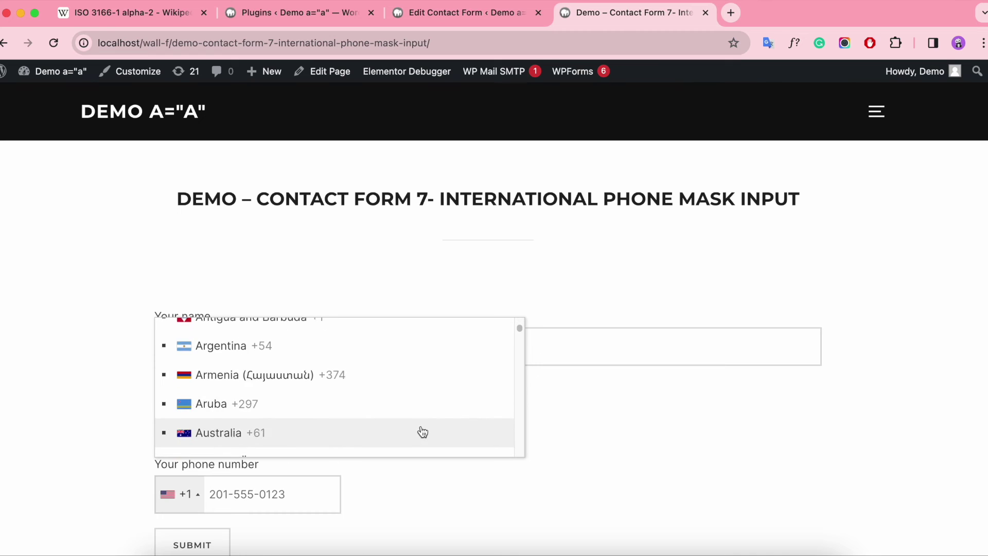
pyautogui.moveTo(522, 351); pyautogui.dragTo(529, 316)
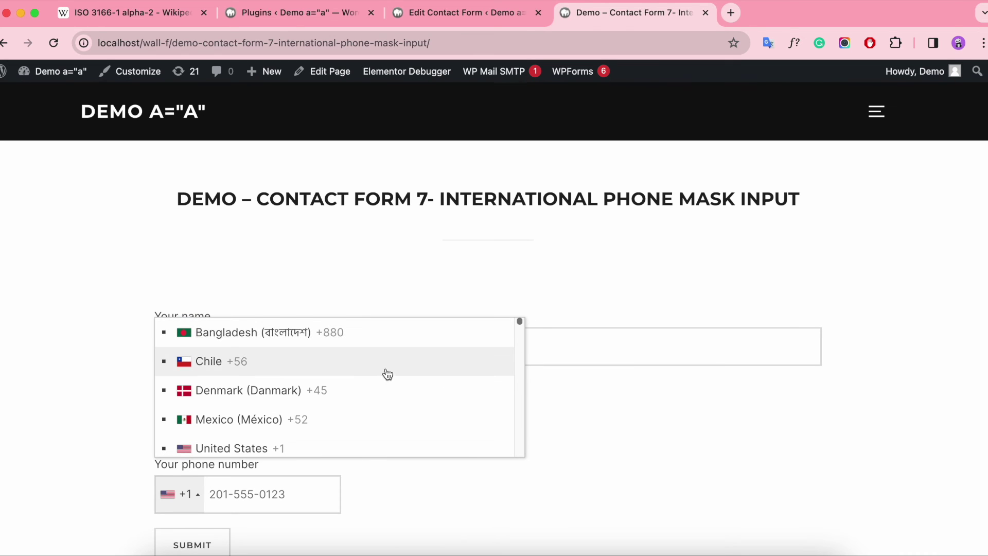
# Select Denmark, Mexico, then Chile (+56) as the phone country and recheck the list
pyautogui.click(401, 392)
pyautogui.click(188, 494)
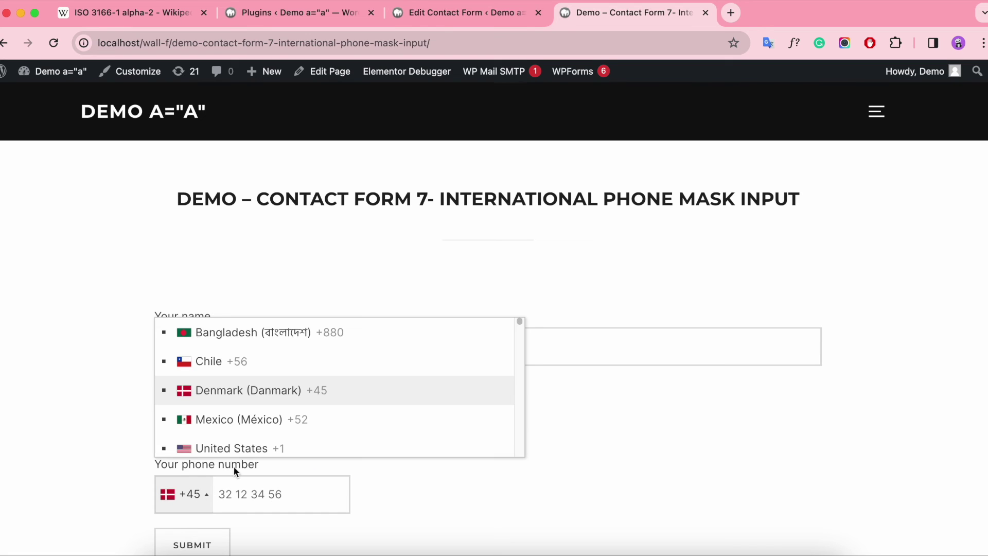
pyautogui.click(242, 419)
pyautogui.click(202, 484)
pyautogui.click(268, 361)
pyautogui.click(202, 494)
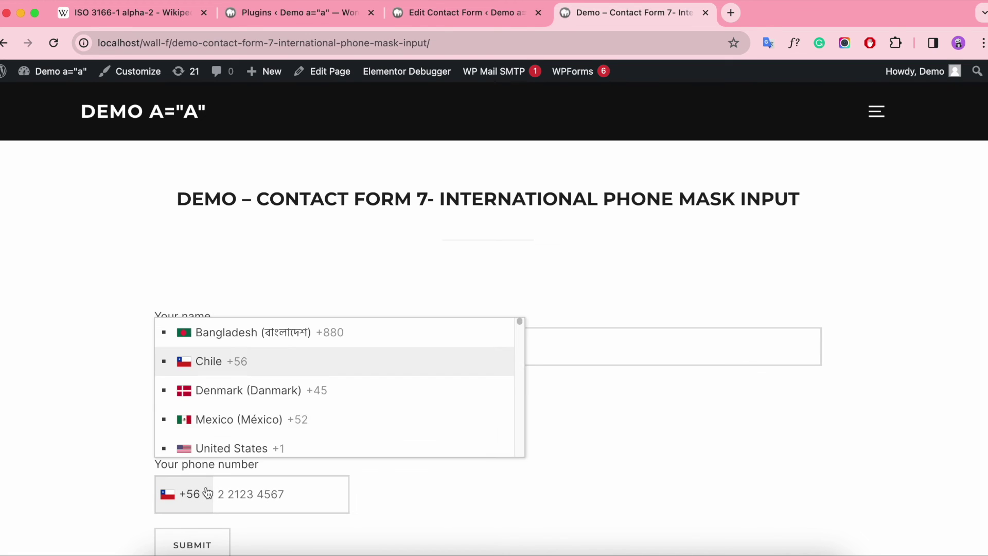
pyautogui.scroll(-3, 397, 417)
pyautogui.scroll(3, 401, 416)
pyautogui.scroll(-2, 731, 426)
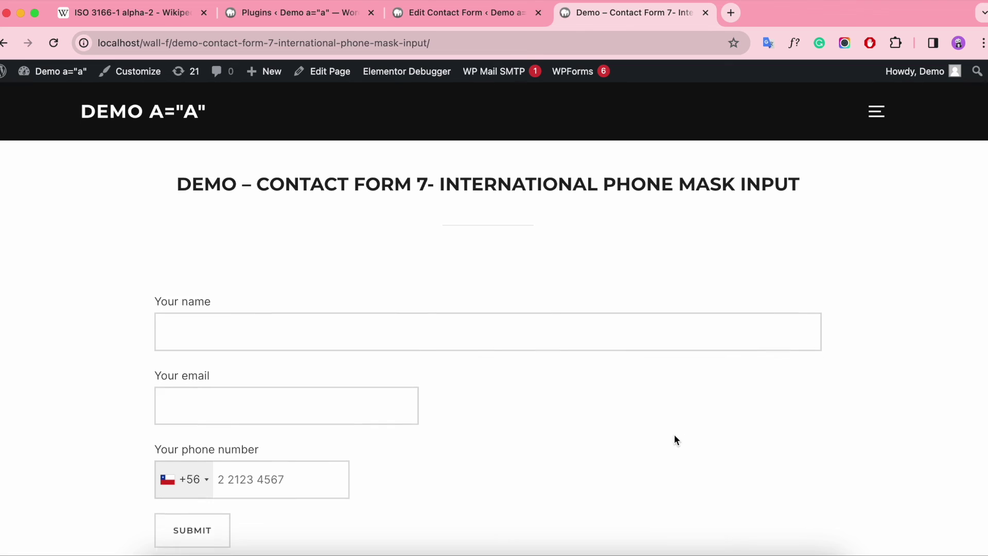